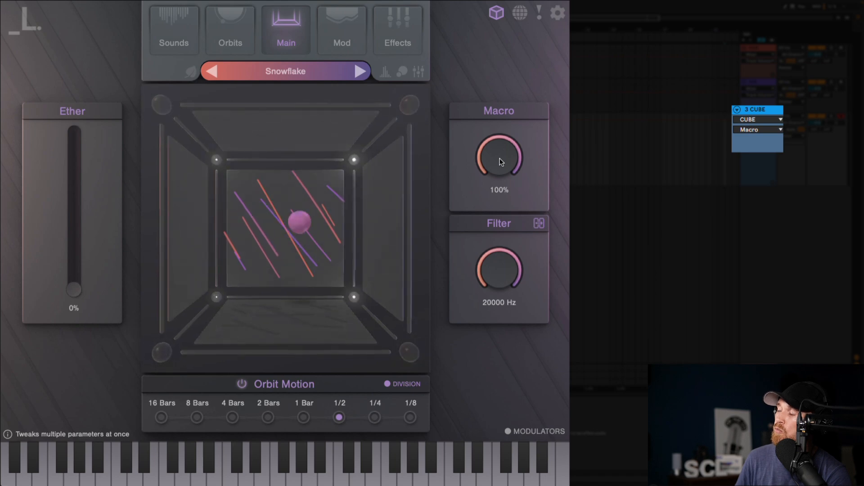
Step: Touch the CUBE plug-in's Filter, Ether and Macro controls to call up their automation, ending on Macro, and hide the plug-in window
click(489, 264)
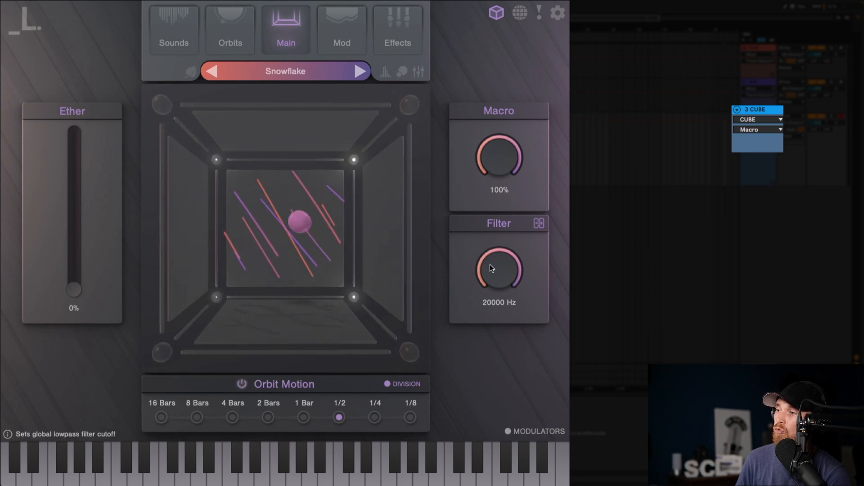
click(75, 195)
click(493, 269)
click(498, 163)
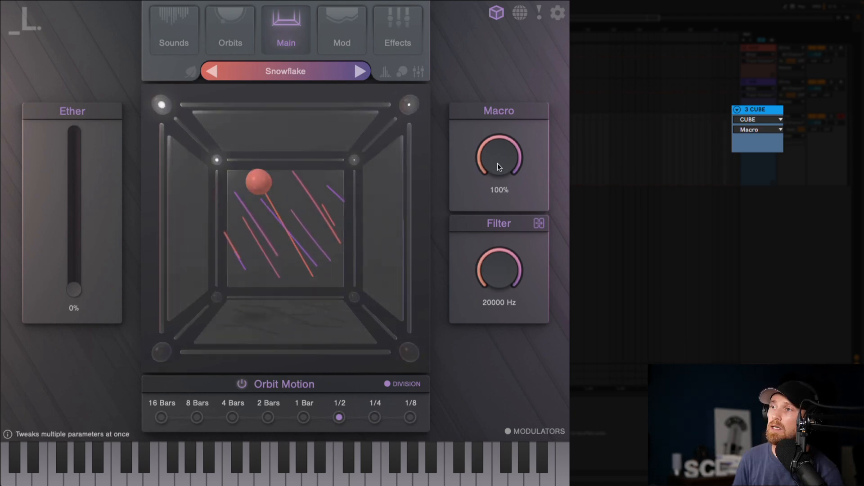
key(super+alt+p)
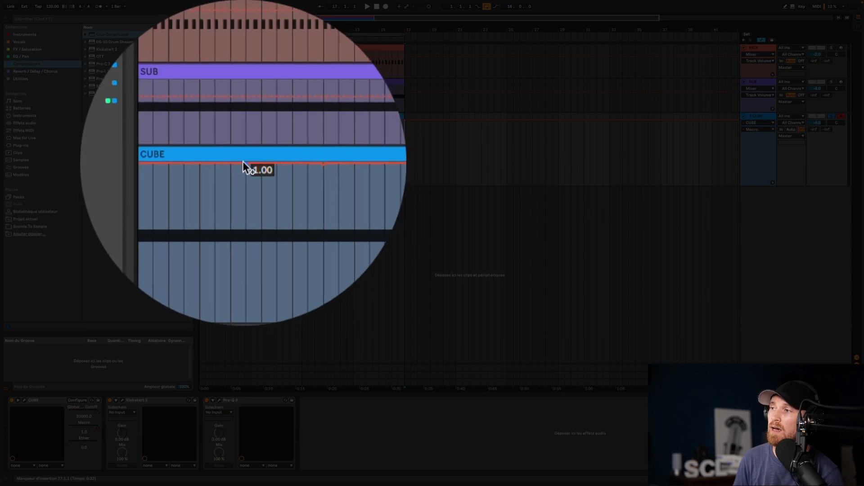
Step: Draw rising Macro automation ramps from breakpoints on the CUBE track, first from bar 1 to bar 9, and play back the result
drag(244, 161, 182, 274)
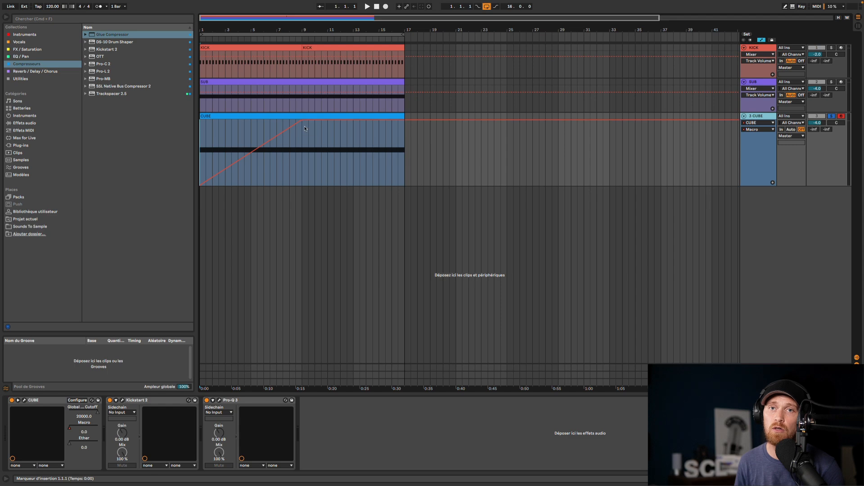
click(367, 6)
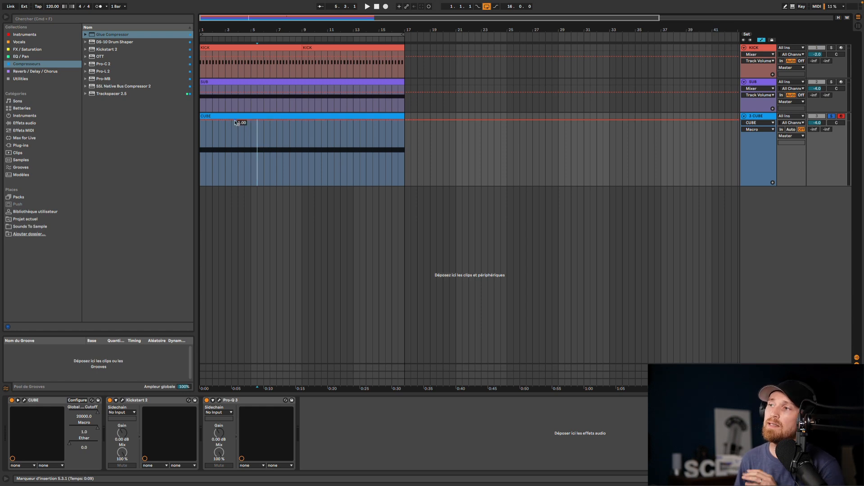
drag(230, 122, 219, 184)
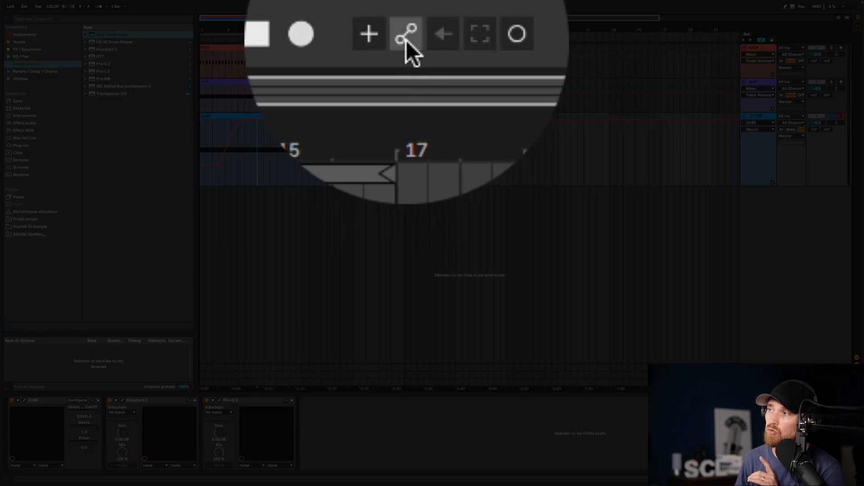
Step: Enable Automation Arm, record live Macro movements across the 16-bar CUBE clip, and stop the transport
click(406, 39)
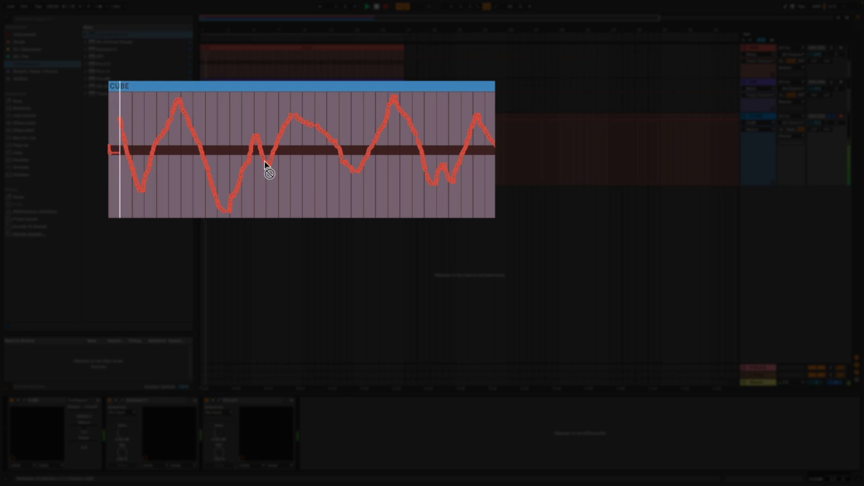
click(377, 7)
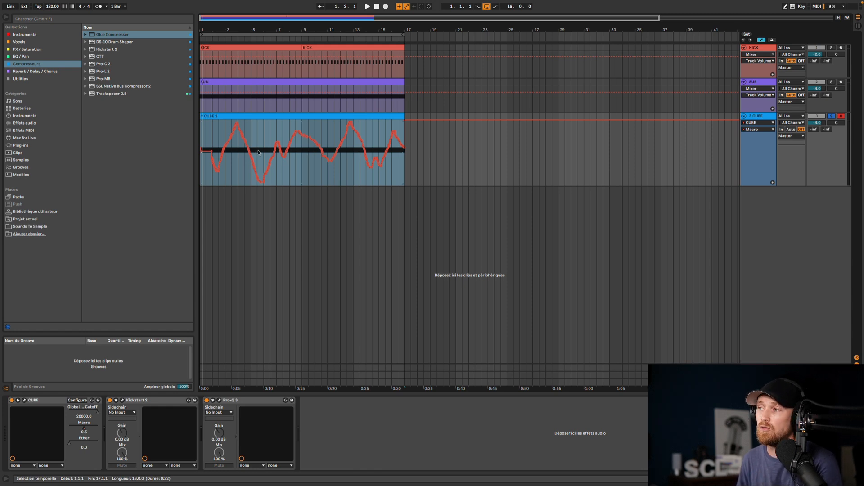
Step: Simplify the recorded Macro envelope of the CUBE clip from bar 2 to bar 17
drag(257, 31, 328, 70)
click(343, 176)
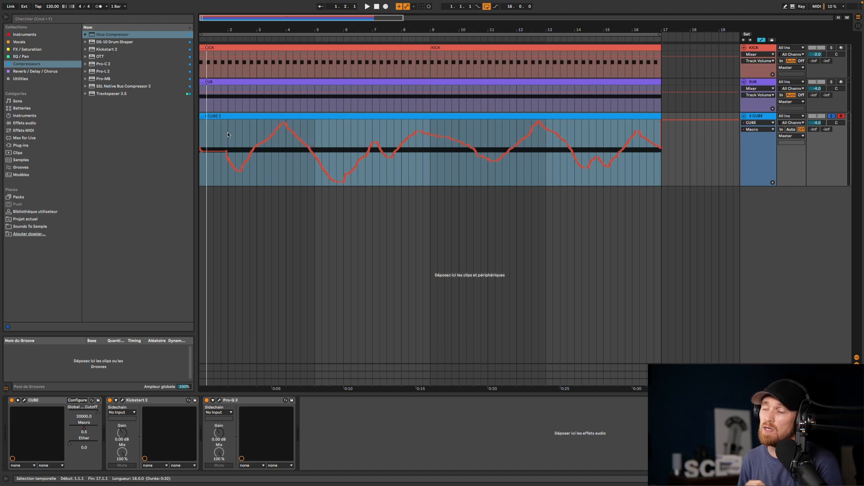
drag(228, 131, 661, 132)
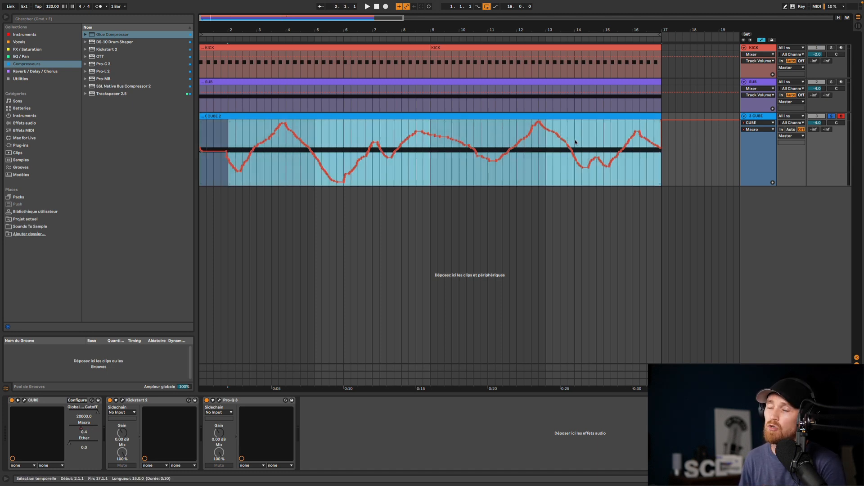
right_click(543, 153)
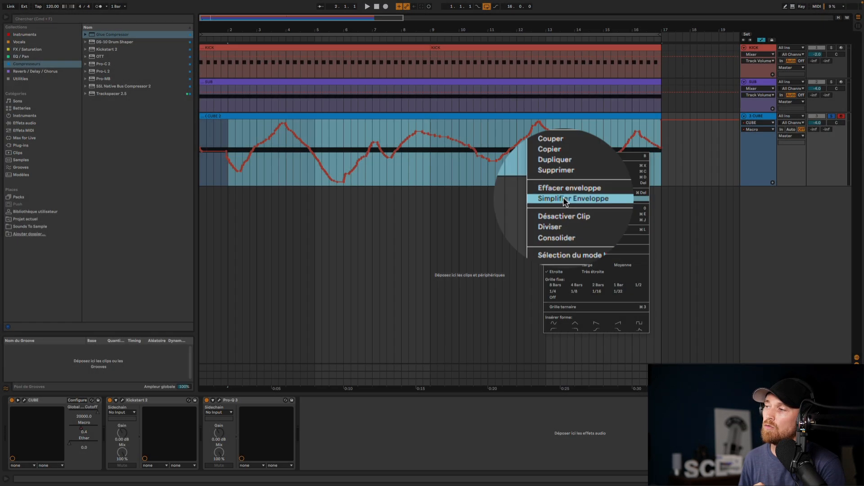
click(563, 197)
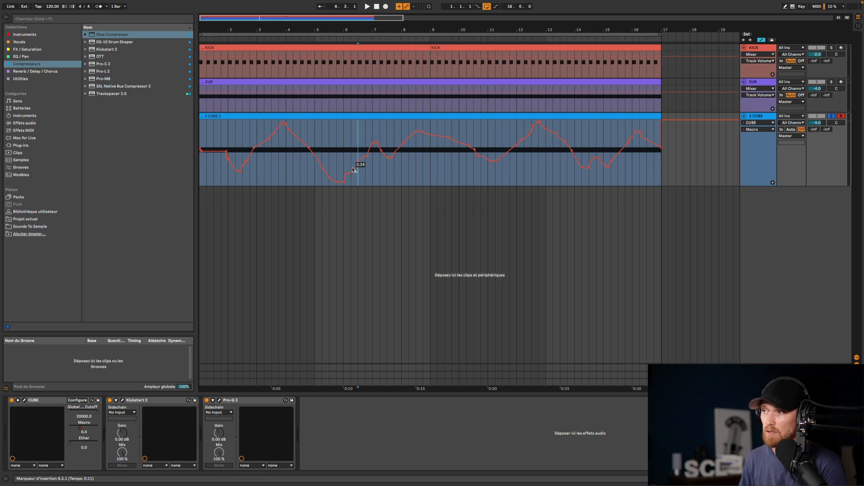
Step: Insert a sine shape into the Macro envelope from bar 5 to bar 9
drag(314, 132, 425, 142)
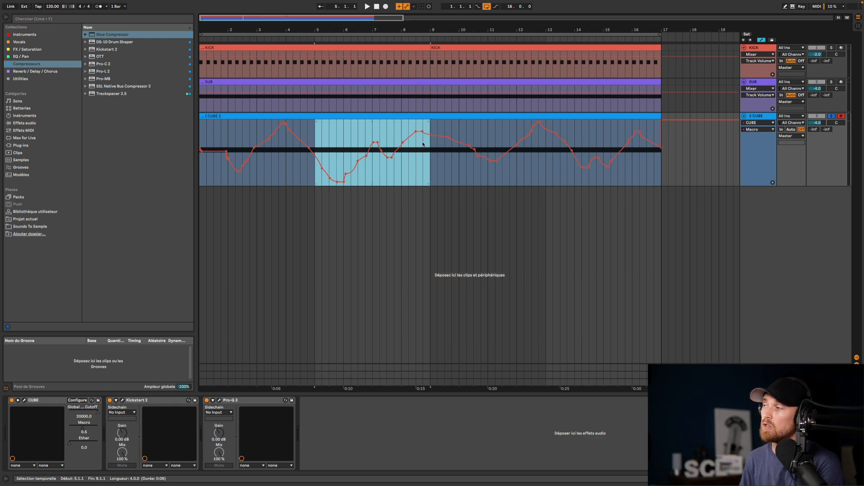
right_click(402, 166)
mouse_move(432, 334)
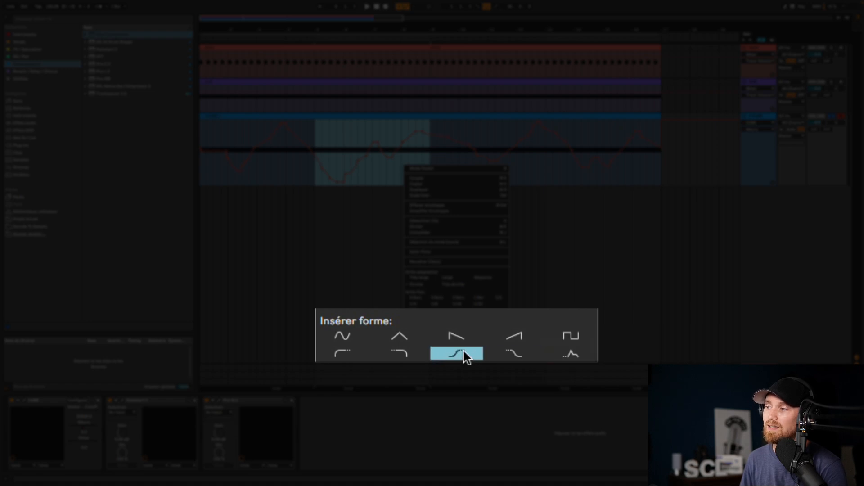
click(352, 337)
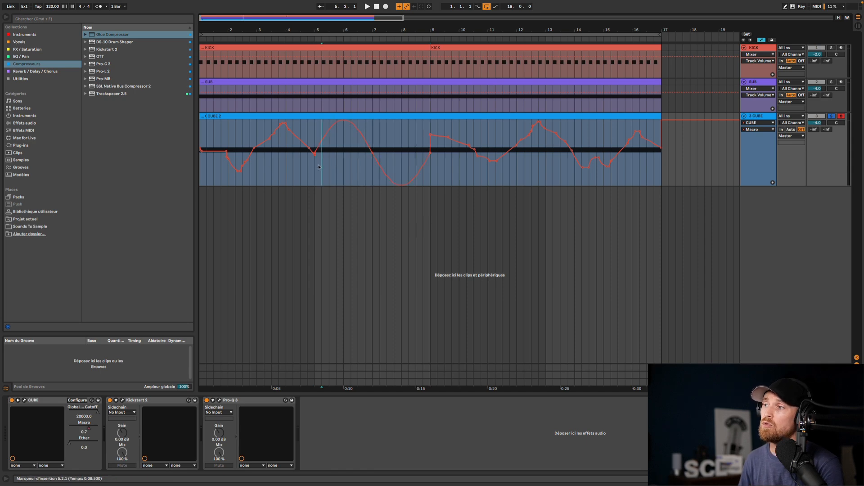
Step: Insert a sine shape over a Macro envelope selection starting at 5.1.1 with a length of 6.1.0
drag(316, 163, 496, 170)
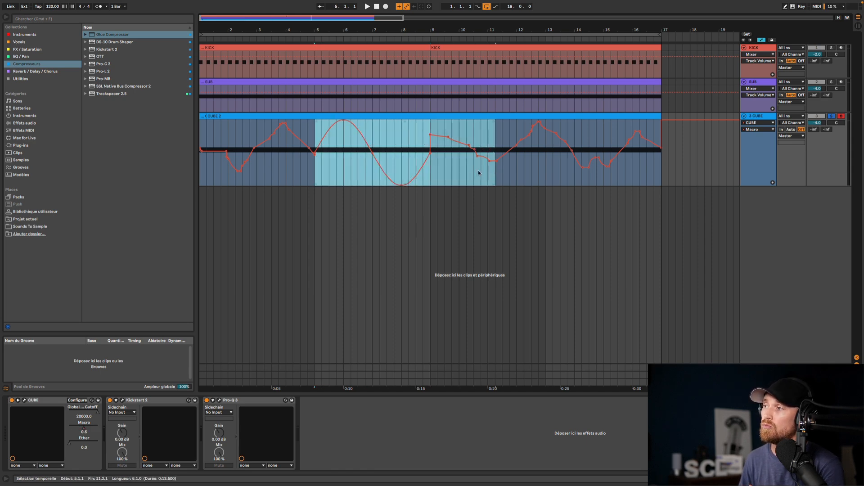
right_click(477, 172)
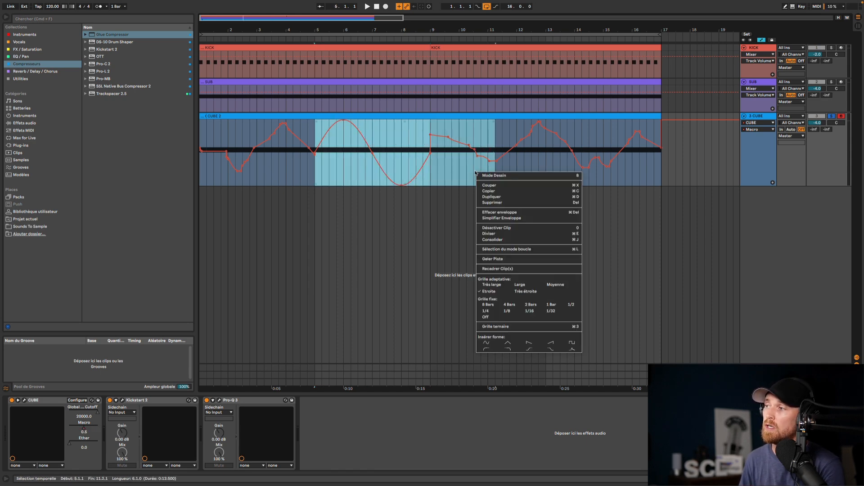
click(486, 343)
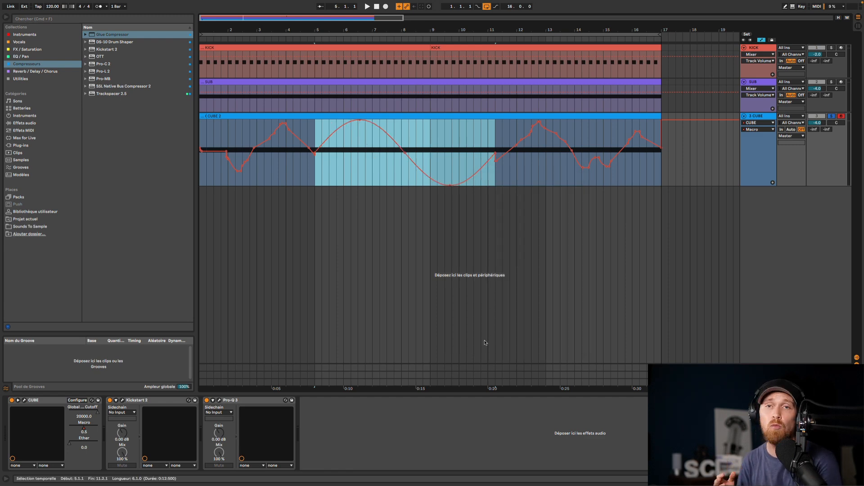
Step: Try other preset automation shapes over the same Macro selection, including the square and the rising S-curve
right_click(485, 343)
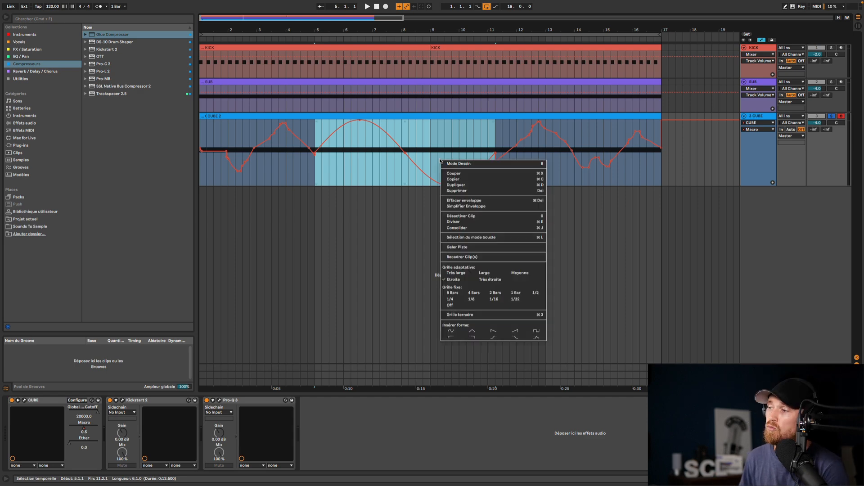
click(485, 334)
right_click(457, 356)
click(507, 346)
right_click(435, 161)
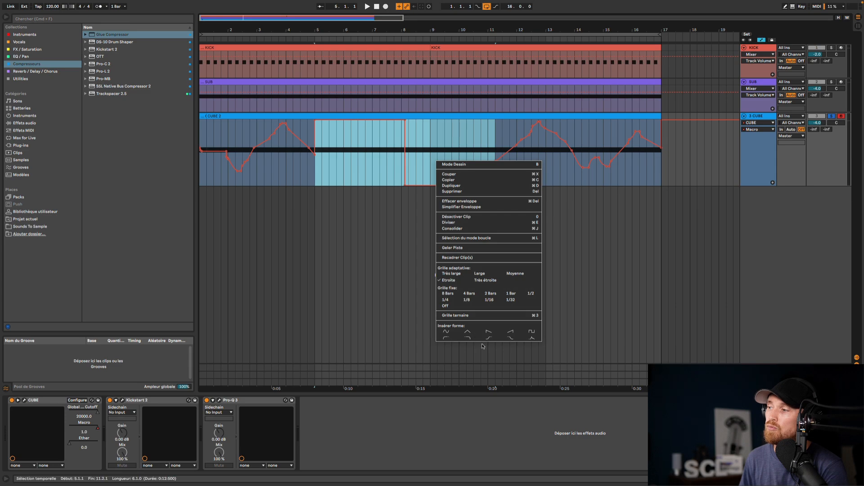
click(488, 338)
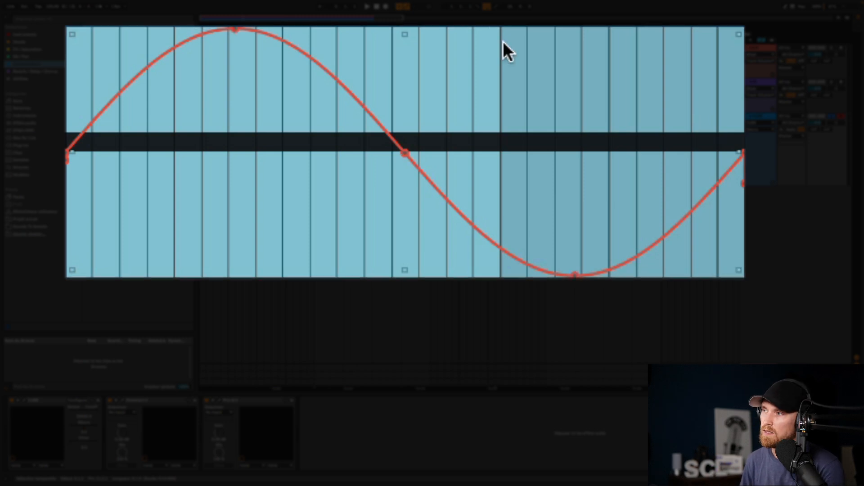
Step: Reduce the height of the sine-shaped Macro envelope from both its upper and lower edges
drag(409, 37, 410, 80)
drag(407, 268, 407, 208)
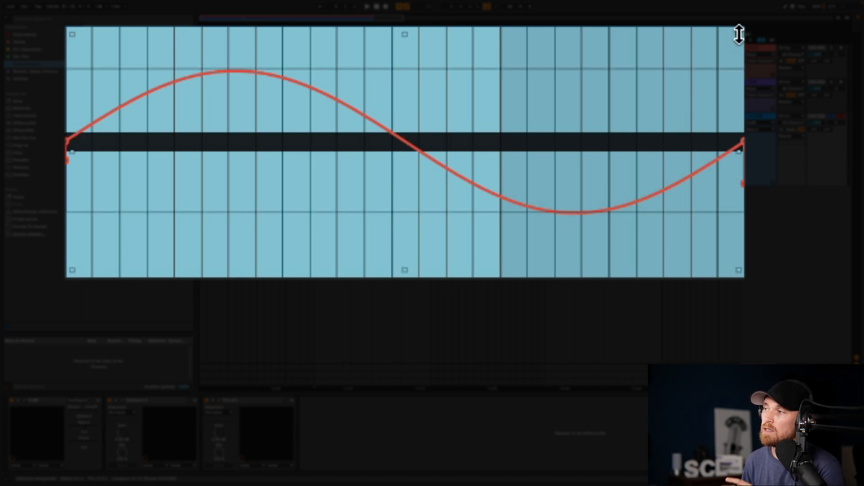
Step: Skew the selected Macro curve by lowering its right end and raising its left end, and compress it horizontally from the right edge
drag(739, 35, 739, 126)
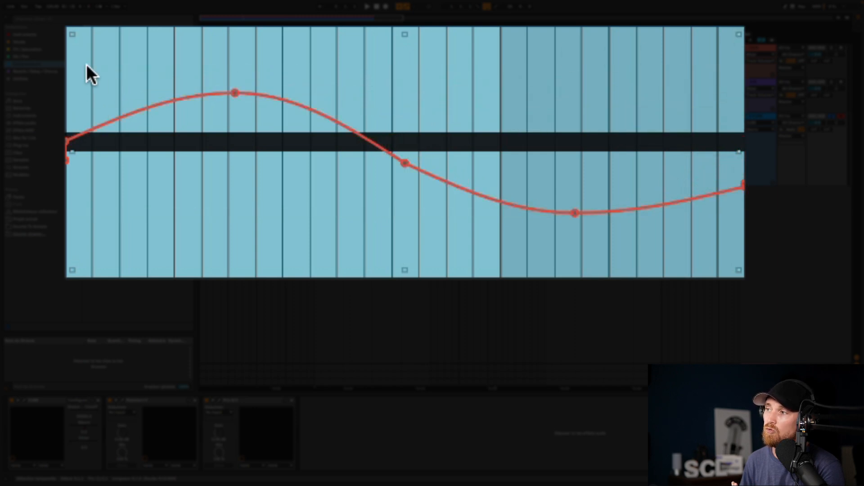
drag(73, 270, 72, 166)
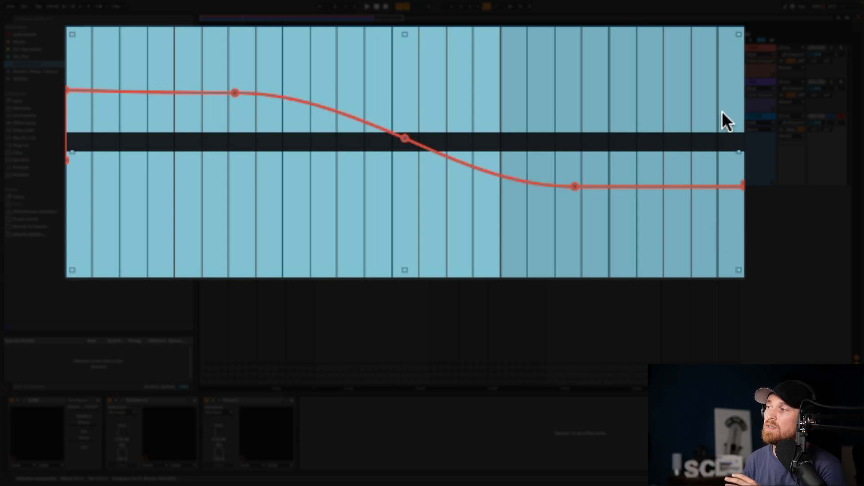
drag(741, 154, 685, 152)
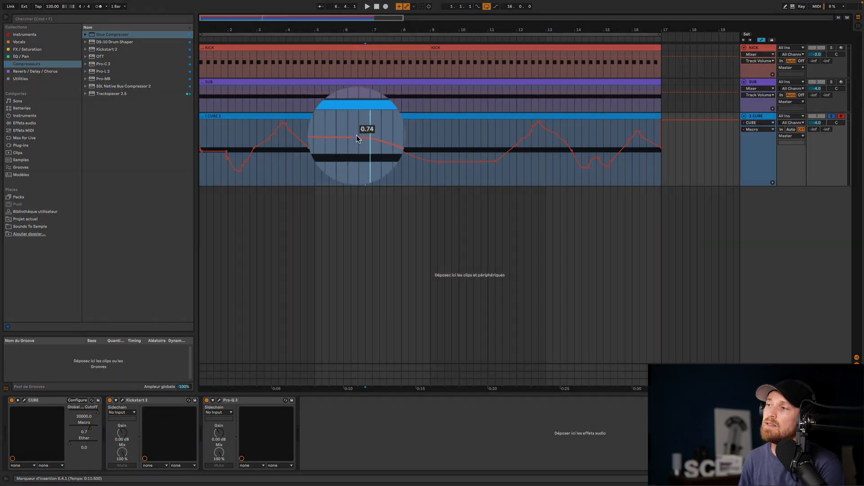
Step: Fine-tune the Macro envelope breakpoint near 6.4.1, raising it to 0.79 and lowering it to 0.70
mouse_move(356, 136)
mouse_down()
mouse_move(356, 127)
mouse_move(356, 149)
mouse_move(356, 129)
mouse_move(365, 141)
mouse_move(365, 134)
mouse_up()
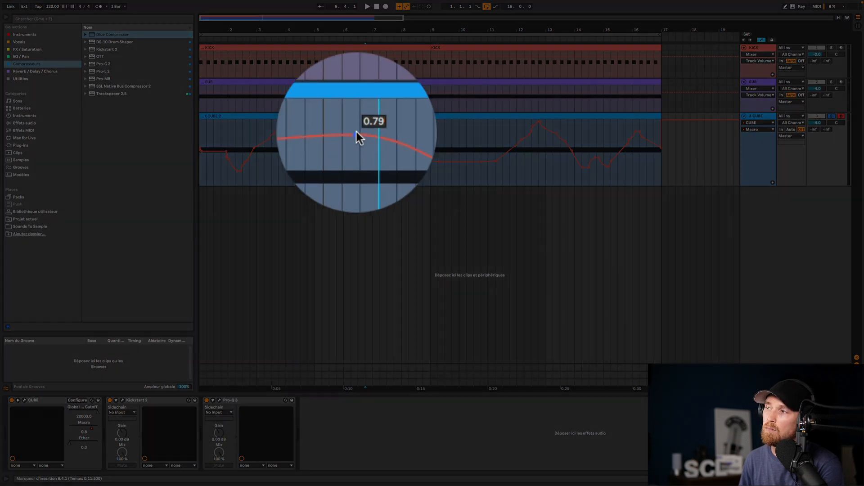
drag(357, 134, 357, 139)
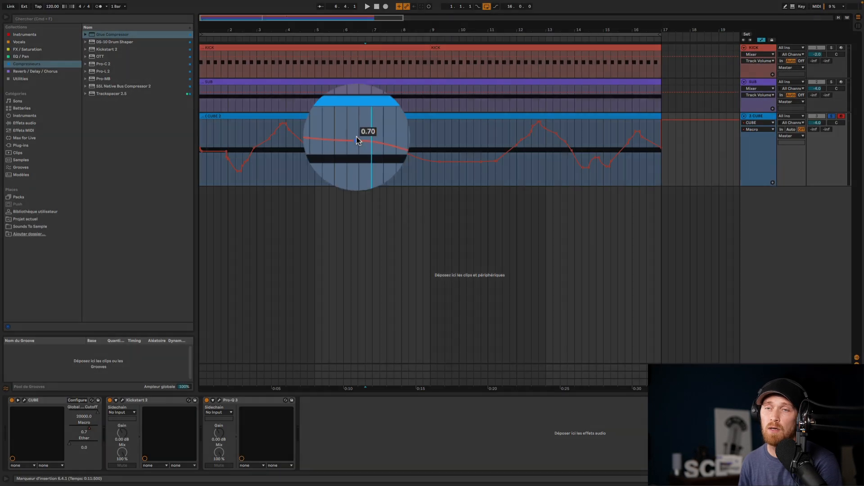